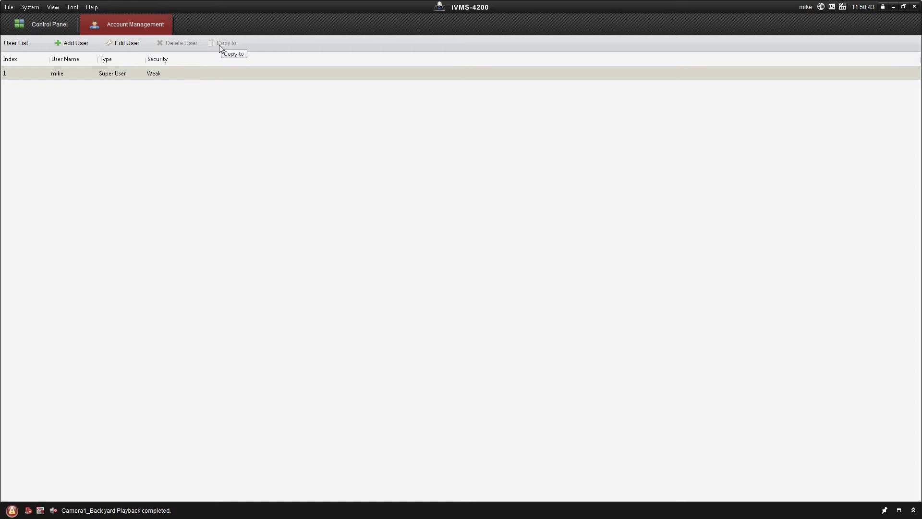
- Look over the existing user's settings, then close them without changes
left_click(150, 73)
left_click(137, 43)
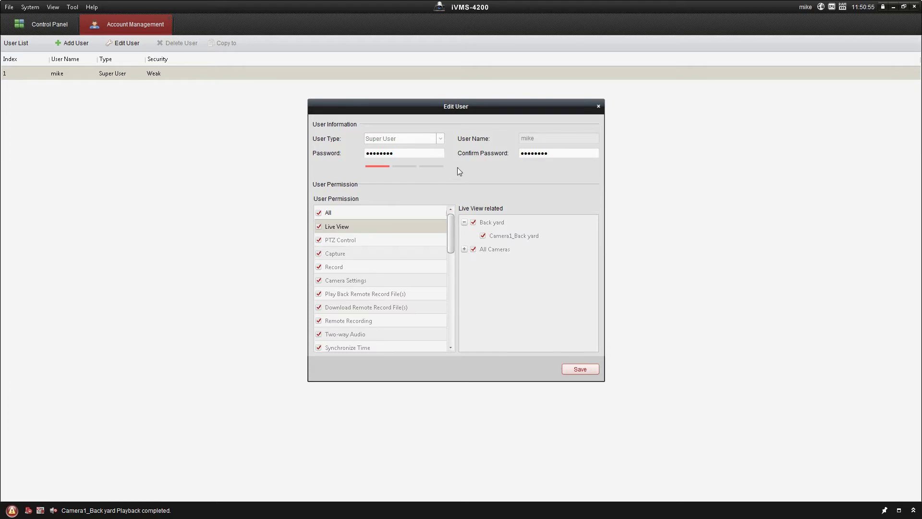
left_click_drag(450, 237, 417, 340)
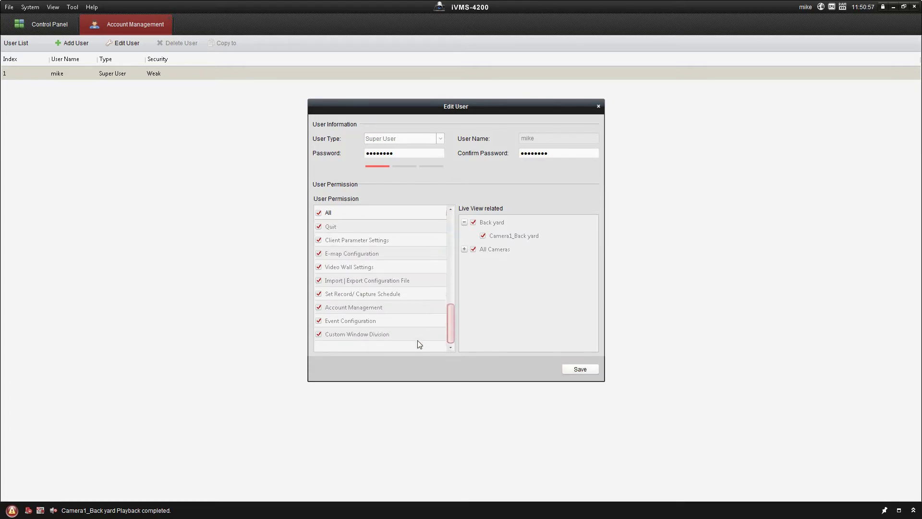
left_click(598, 106)
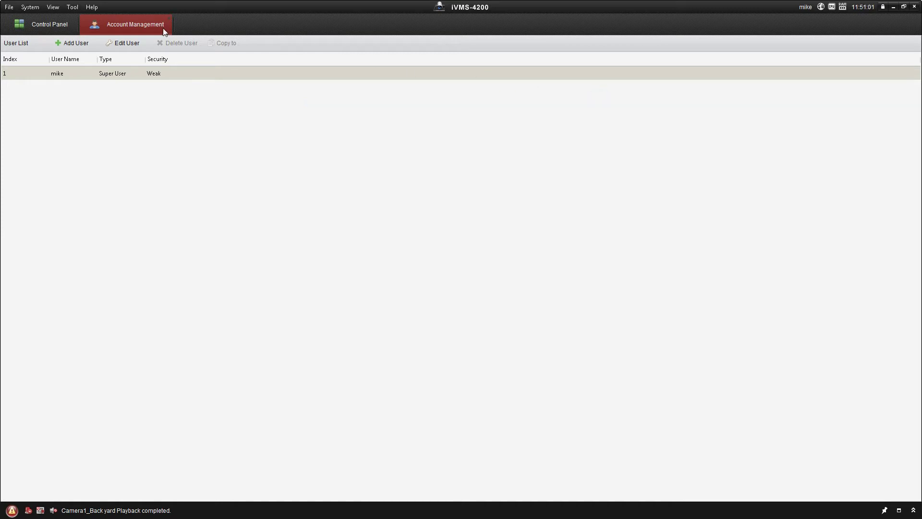
- Start a new user account with Operator as the user type
left_click(75, 43)
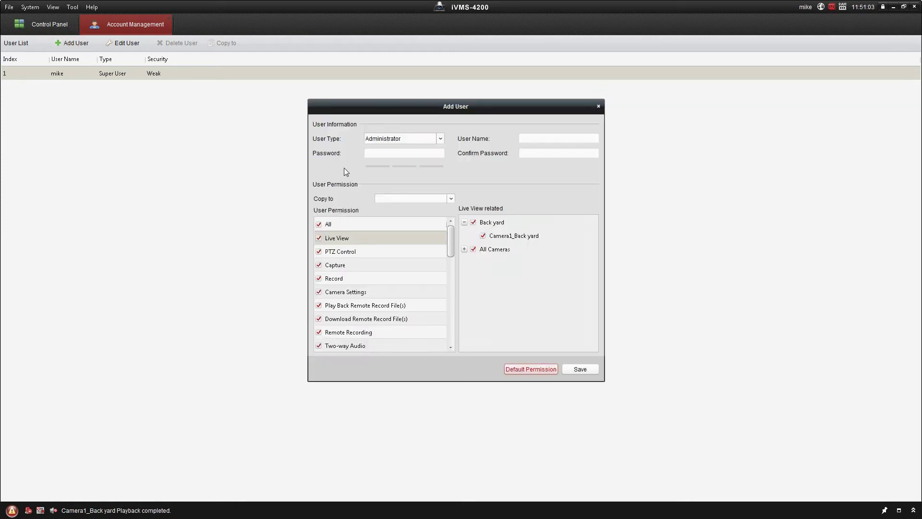
left_click(440, 138)
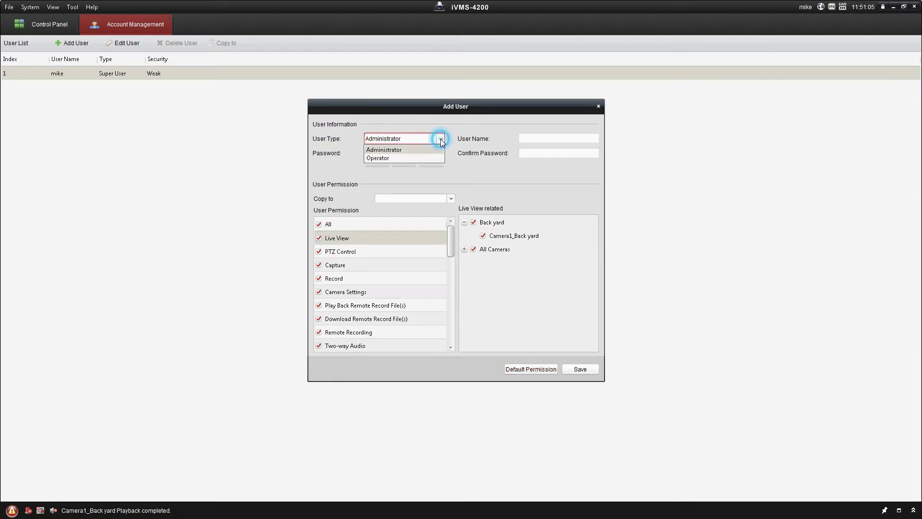
left_click(388, 158)
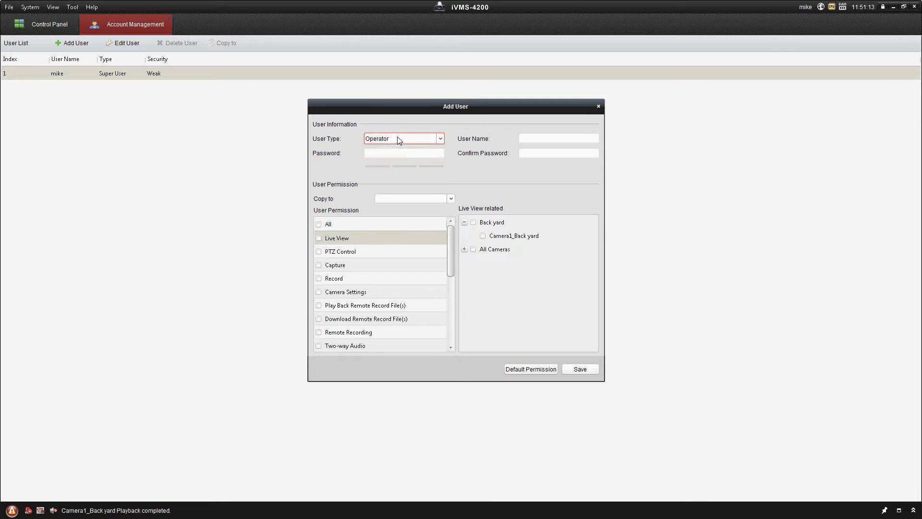
left_click(397, 139)
left_click(386, 157)
- Name the account 'Customer Service' and enter its password and confirmation
left_click(560, 139)
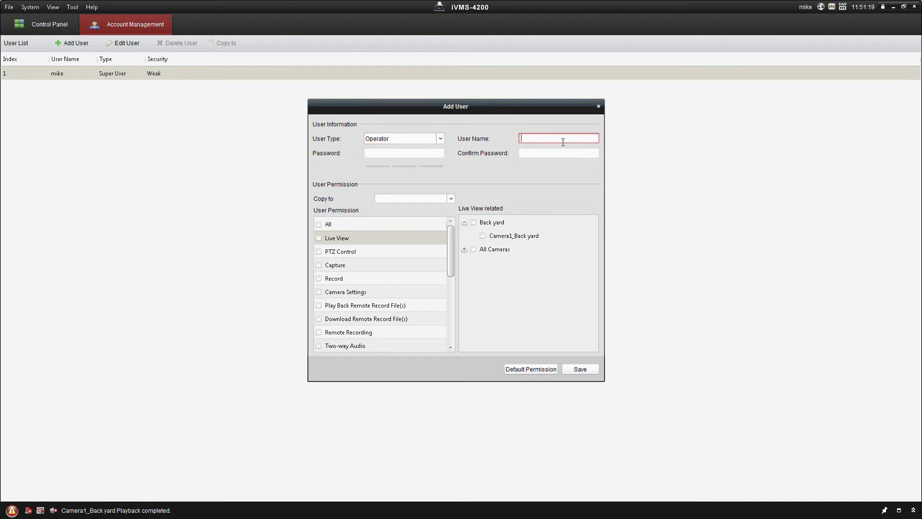
type("Customer Service")
key("Tab")
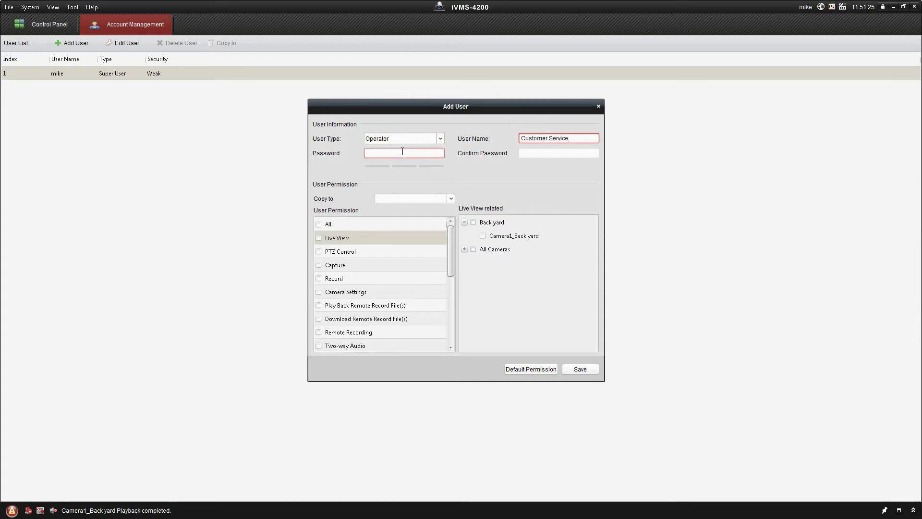
type("••")
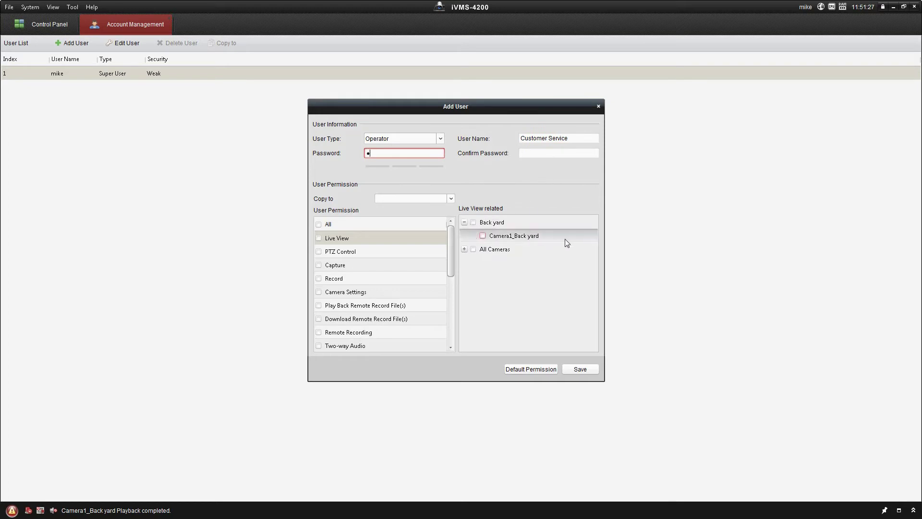
left_click(540, 153)
type("•")
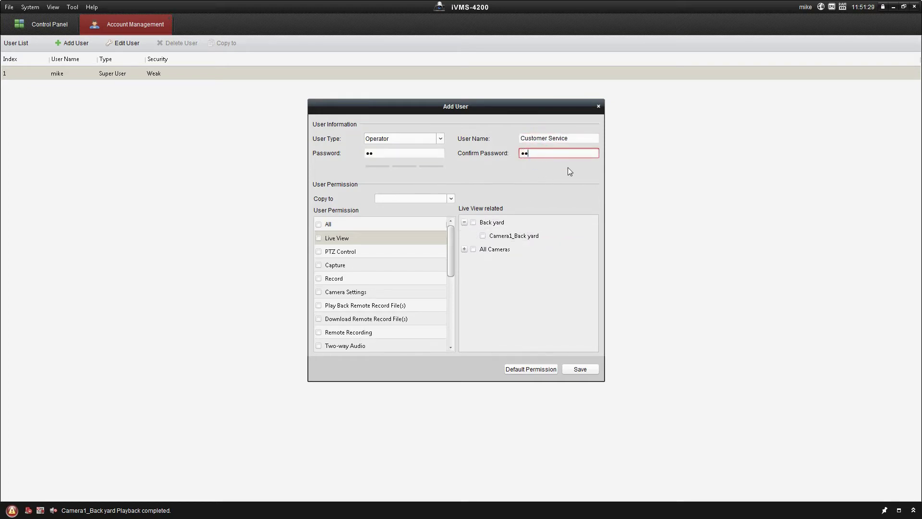
- Leave Copy to empty and tick Live View, checking the Back yard camera under All Cameras
left_click(398, 200)
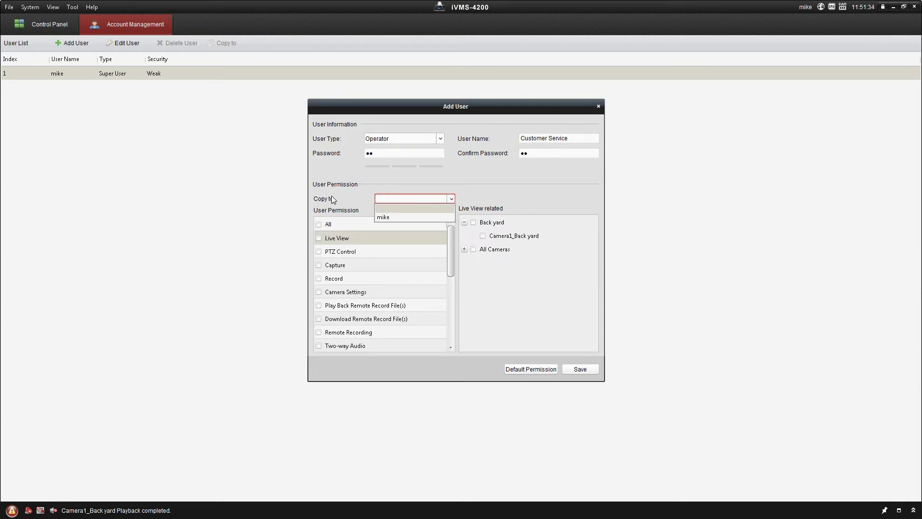
left_click(387, 209)
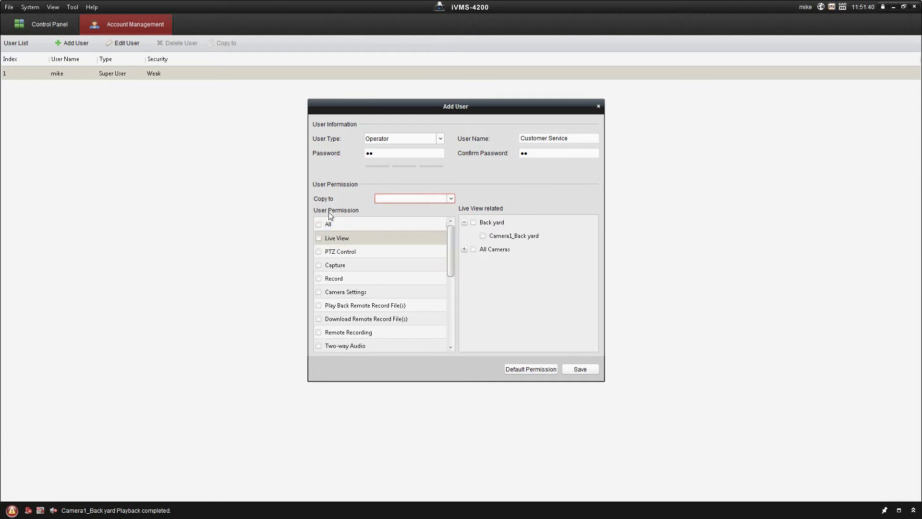
left_click(318, 239)
left_click(463, 222)
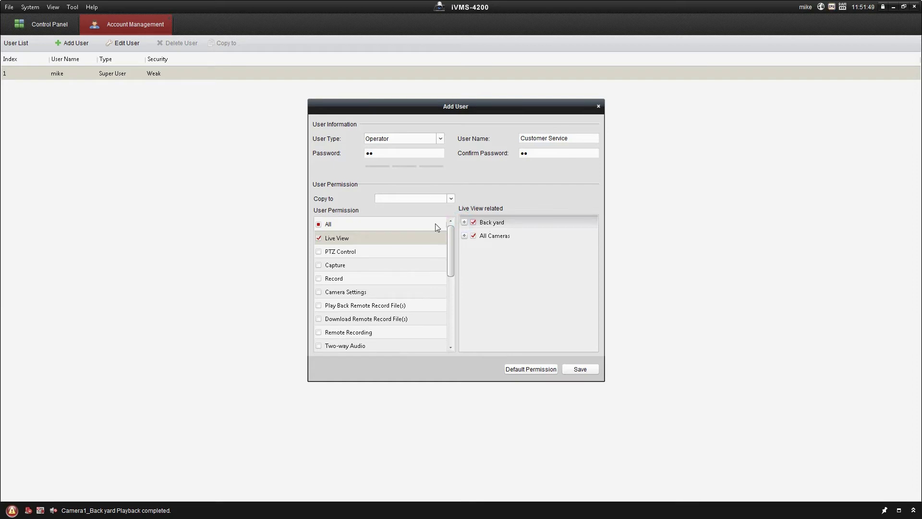
left_click(464, 235)
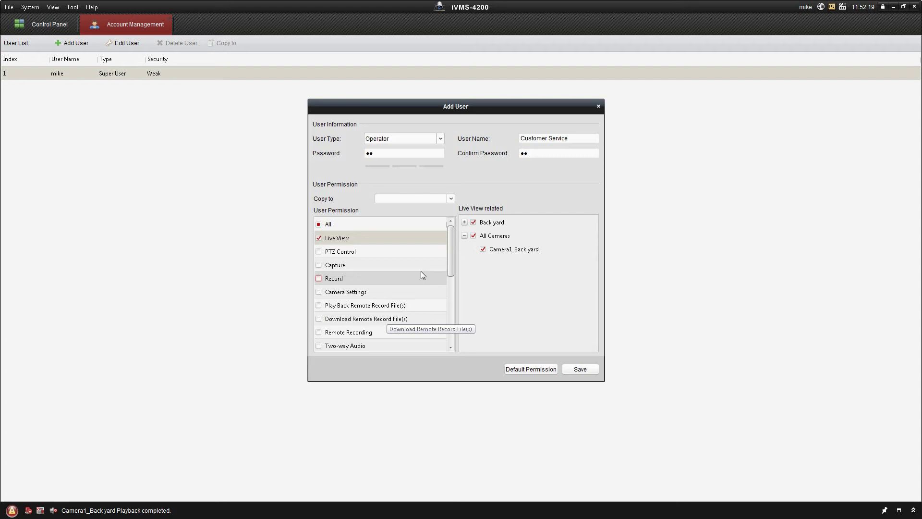
- Tick Play Back Remote Record File(s) and scroll through the permission list to review it
left_click(319, 306)
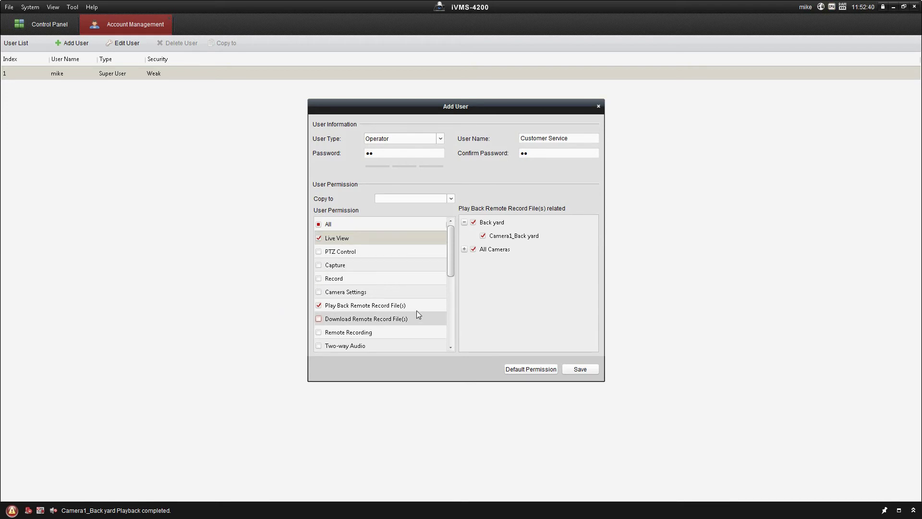
left_click_drag(450, 260, 449, 335)
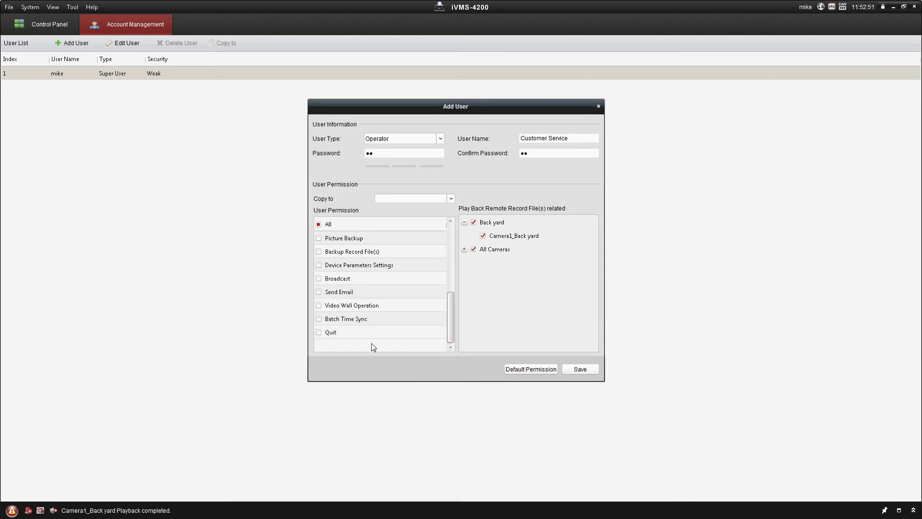
left_click_drag(448, 309, 450, 243)
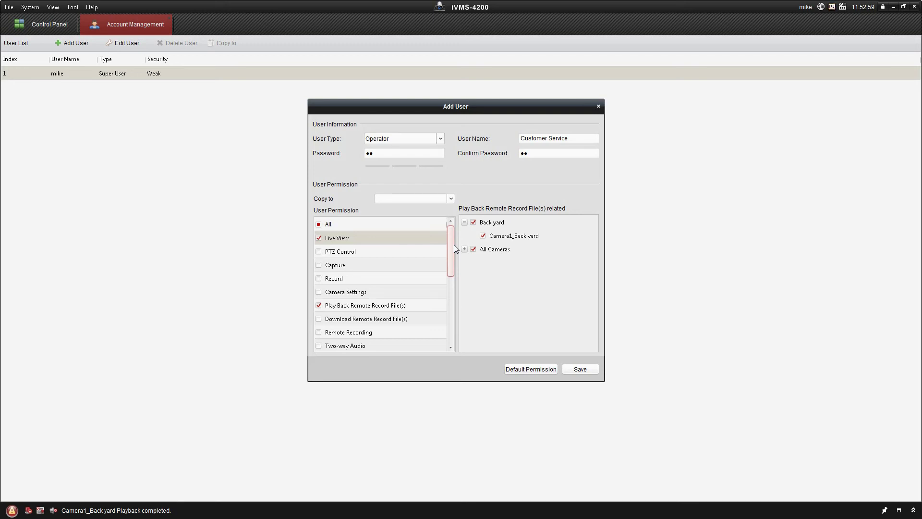
- After the short password is rejected, enter and confirm a longer password, then save the account
left_click(580, 369)
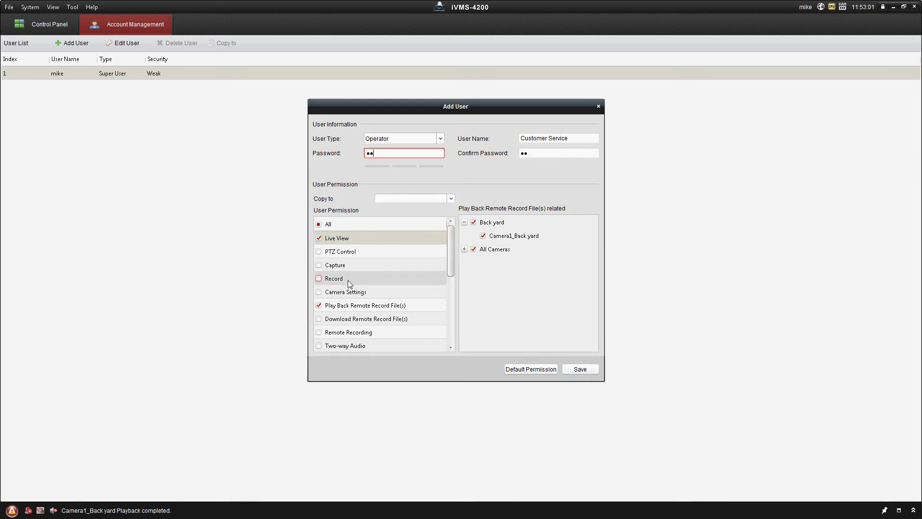
left_click(580, 370)
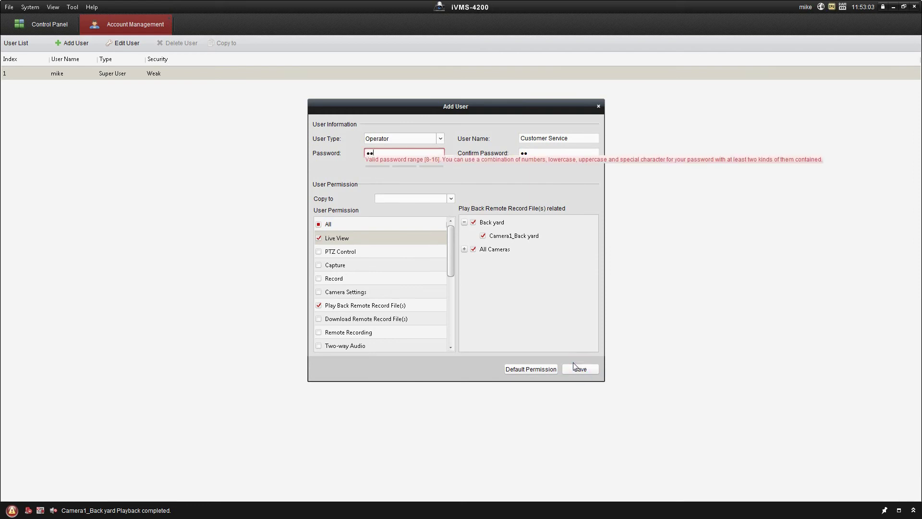
left_click(387, 153)
type("*******")
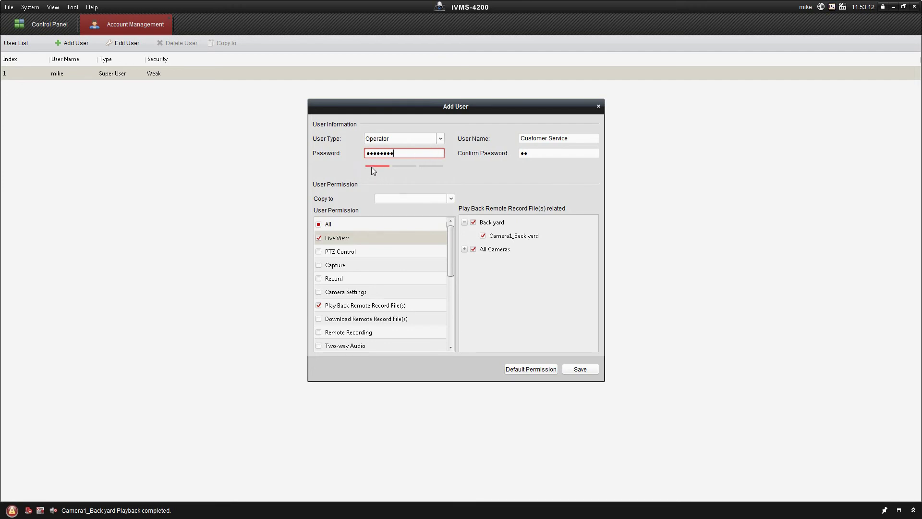
left_click(556, 152)
type("••")
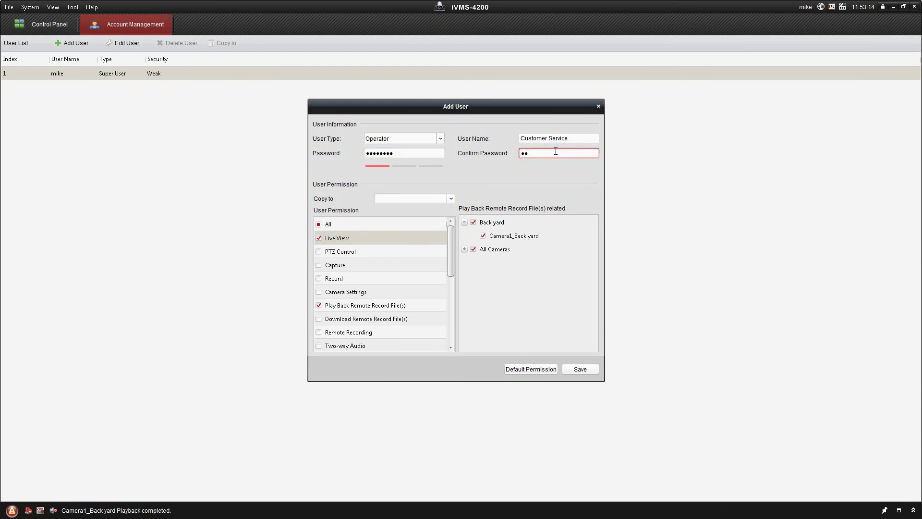
type("••••••")
left_click(581, 368)
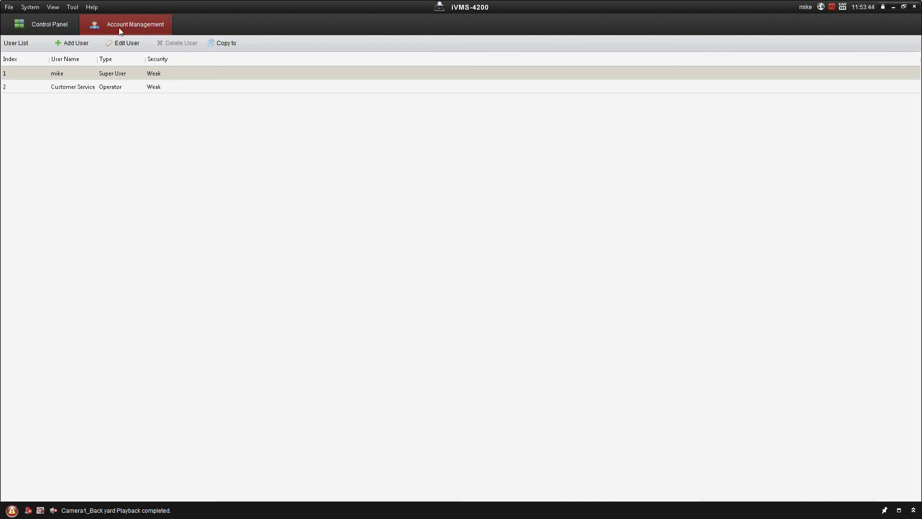
- Close the Account Management tab to return to the Control Panel
left_click(169, 19)
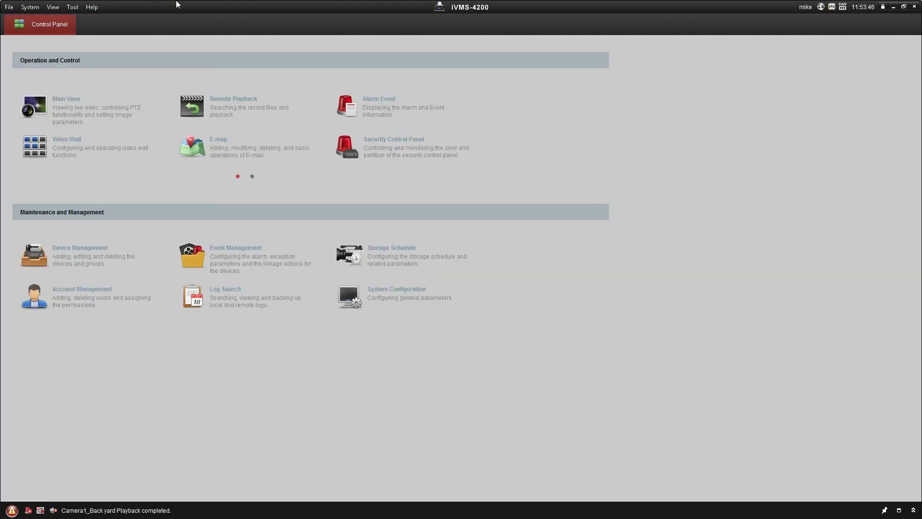